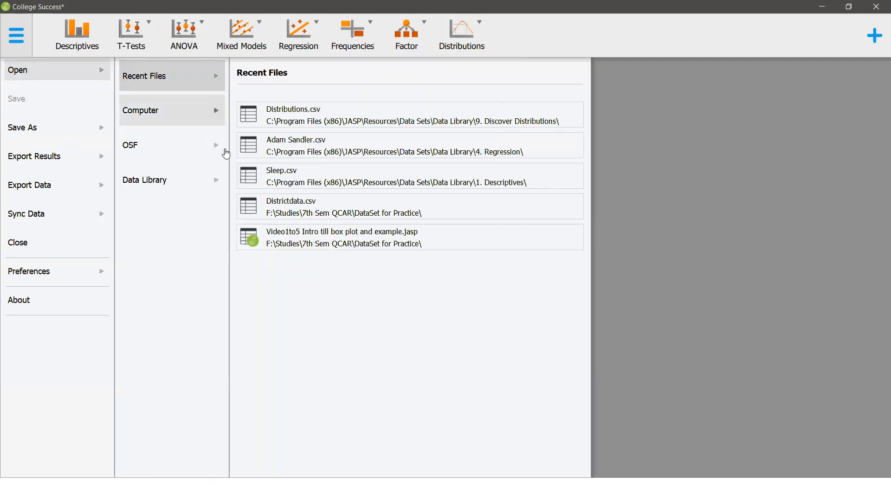
Step: Browse the example data sets in the Data Library's 4. Regression category
{"action": "left_click", "coordinate": [183, 184]}
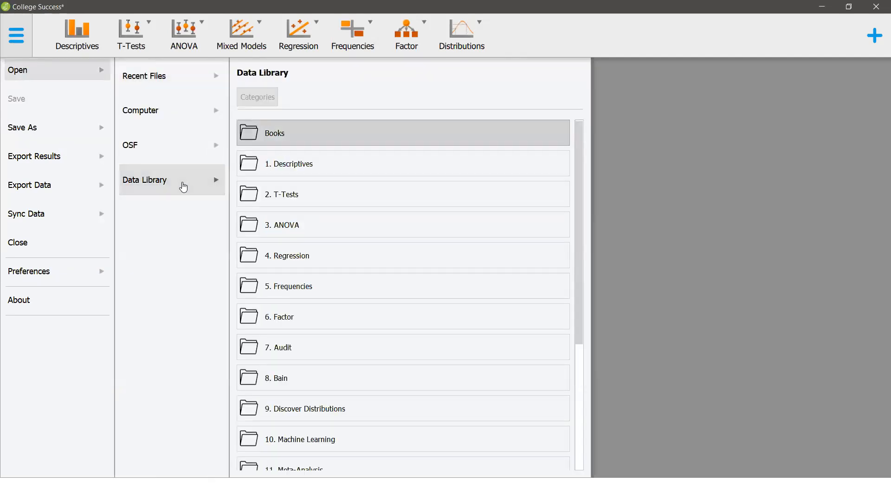
{"action": "left_click", "coordinate": [299, 264]}
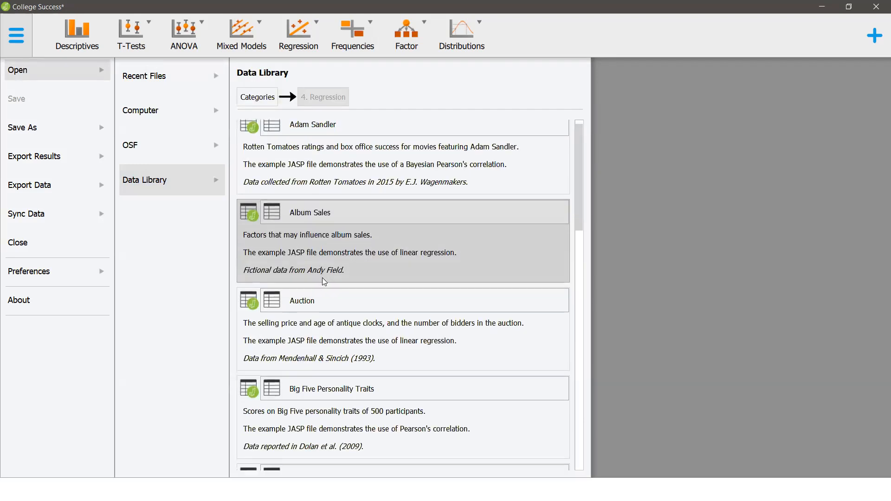
{"action": "scroll", "coordinate": [342, 396], "scroll_direction": "down", "scroll_amount": 3}
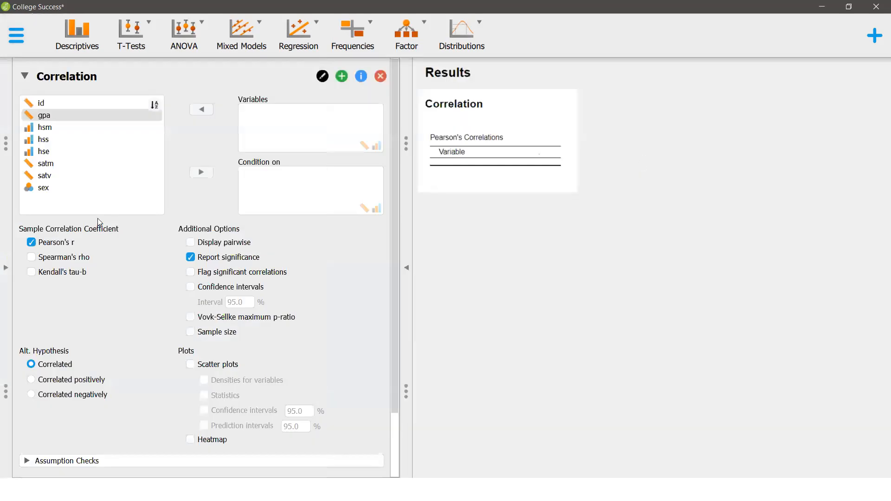
Step: Display the full data table and look through the rows of the College Success data set
{"action": "left_click", "coordinate": [5, 268]}
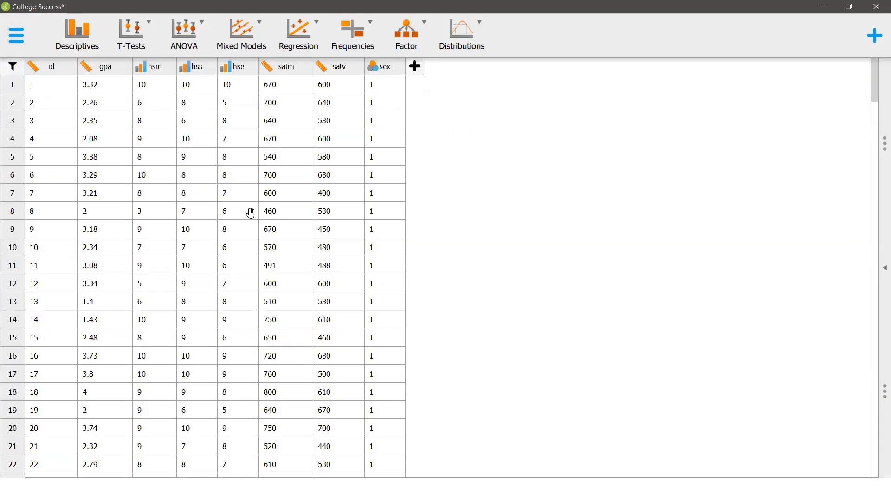
{"action": "scroll", "coordinate": [251, 214], "scroll_direction": "down", "scroll_amount": 5}
{"action": "scroll", "coordinate": [251, 221], "scroll_direction": "down", "scroll_amount": 15}
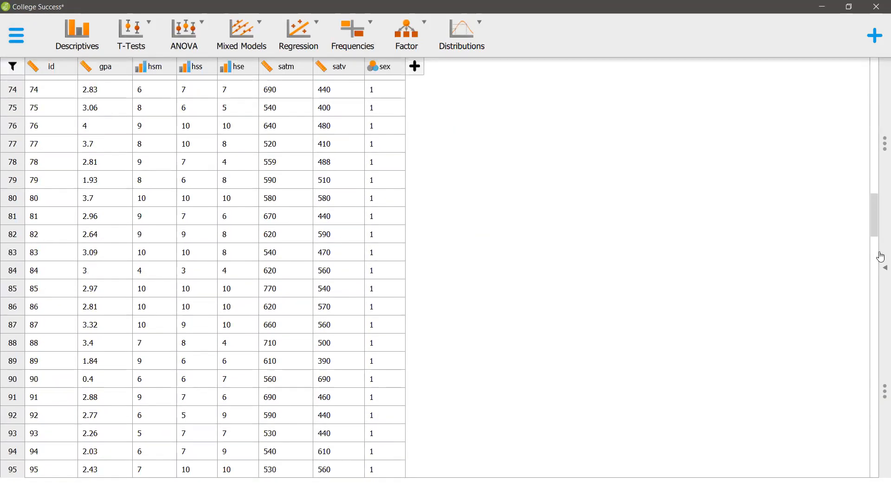
{"action": "scroll", "coordinate": [875, 286], "scroll_direction": "down", "scroll_amount": 2}
{"action": "left_click_drag", "start_coordinate": [875, 285], "coordinate": [867, 76]}
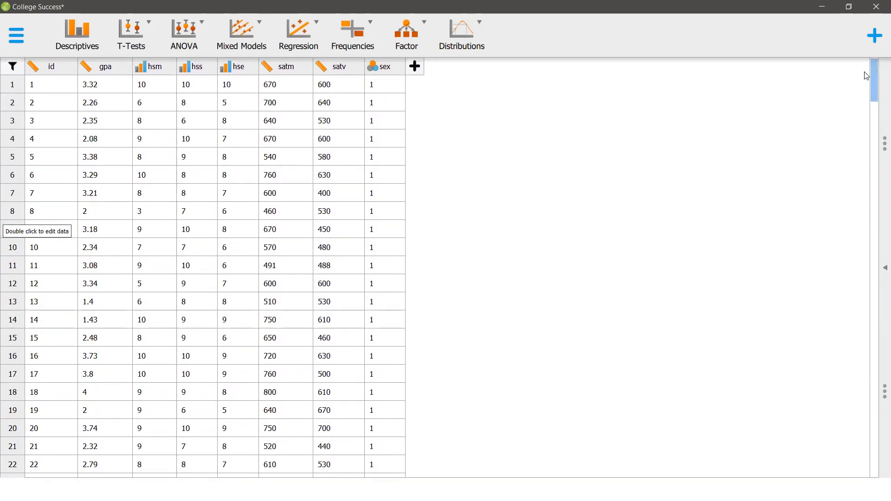
Step: Start a classical Correlation analysis and remove the duplicate so that a single expanded Correlation form remains
{"action": "left_click", "coordinate": [321, 28]}
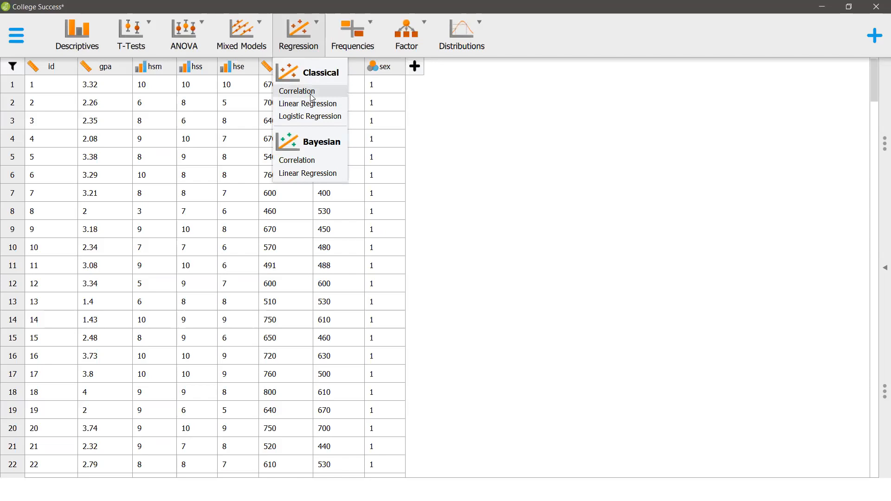
{"action": "left_click", "coordinate": [310, 91]}
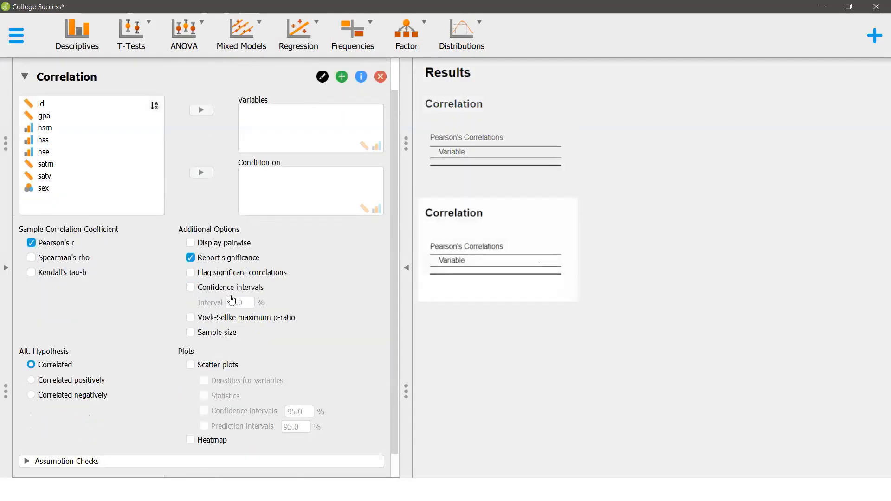
{"action": "left_click", "coordinate": [381, 77]}
{"action": "left_click", "coordinate": [21, 81]}
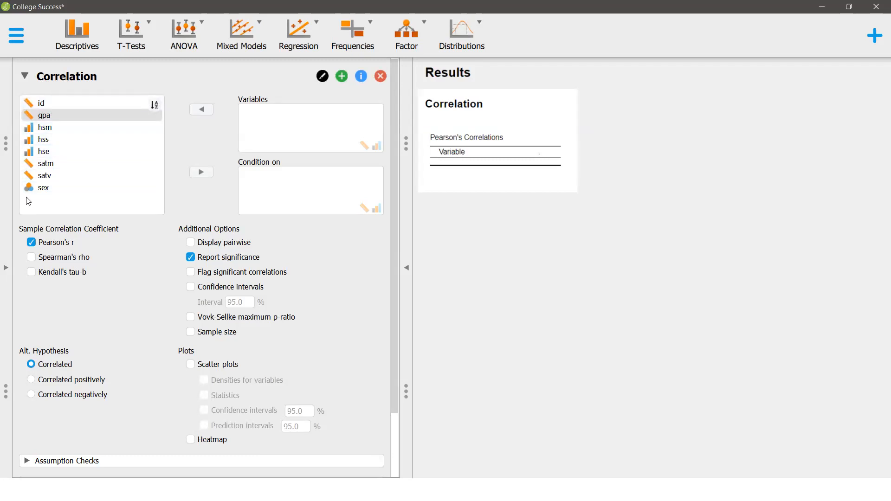
Step: Assign gpa, id and hsm to the Correlation analysis as its variables
{"action": "left_click", "coordinate": [82, 108]}
{"action": "left_click", "coordinate": [81, 117]}
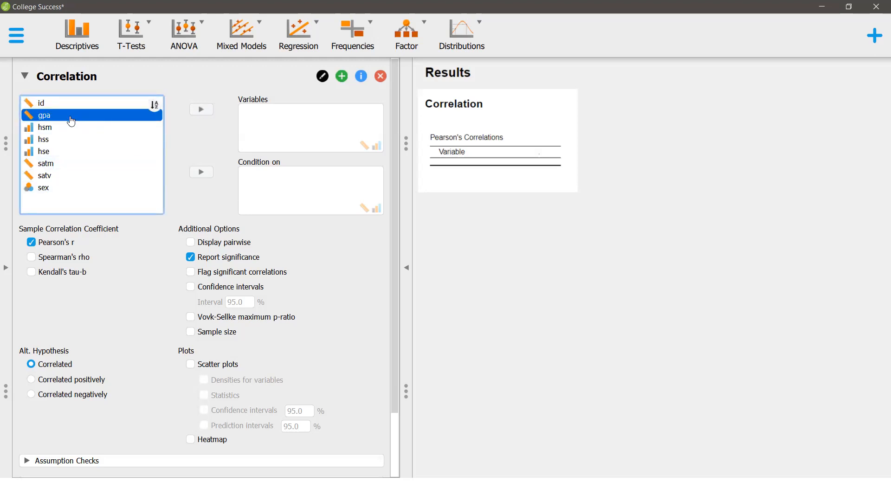
{"action": "double_click", "coordinate": [70, 119]}
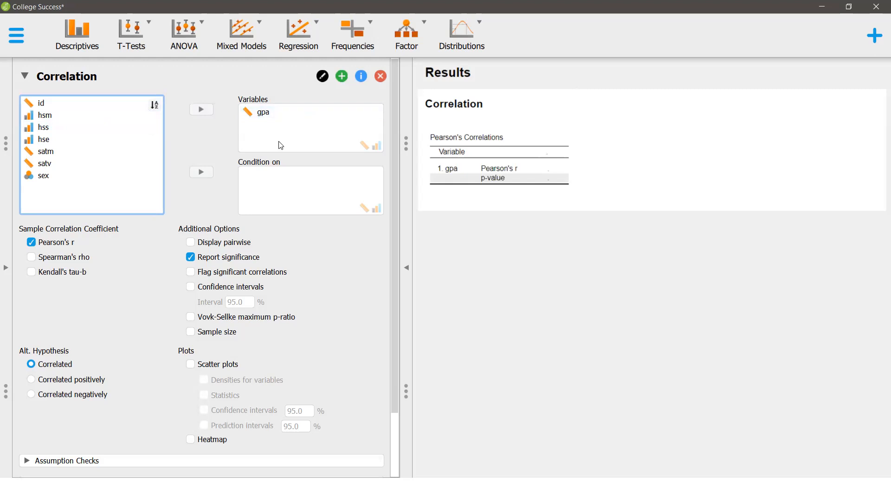
{"action": "left_click_drag", "start_coordinate": [49, 108], "coordinate": [299, 137]}
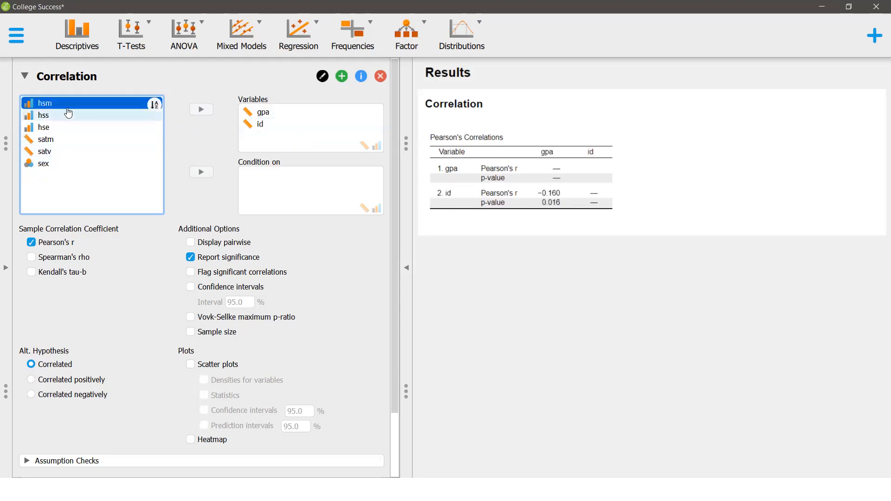
{"action": "left_click", "coordinate": [202, 115]}
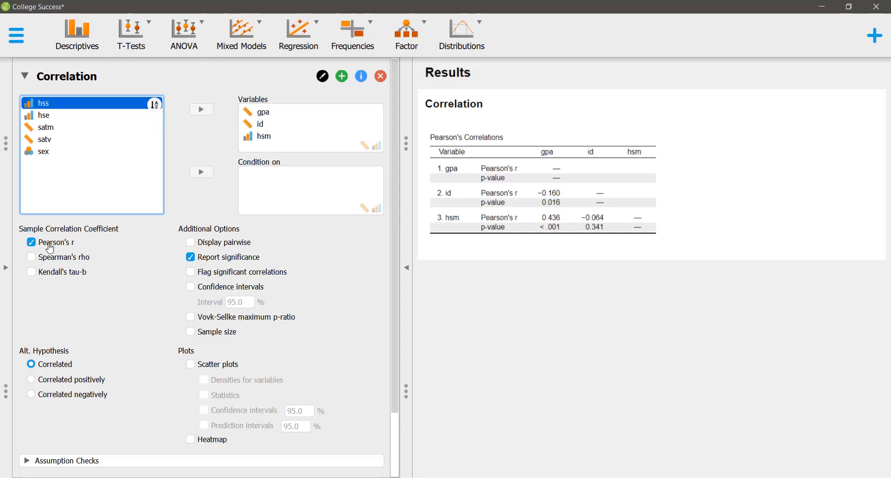
Step: Expand the Assumption Checks section and review the coefficient, hypothesis, plot, assumption and missing-value options of the Correlation analysis
{"action": "scroll", "coordinate": [138, 357], "scroll_direction": "down", "scroll_amount": 1}
{"action": "scroll", "coordinate": [135, 355], "scroll_direction": "down", "scroll_amount": 3}
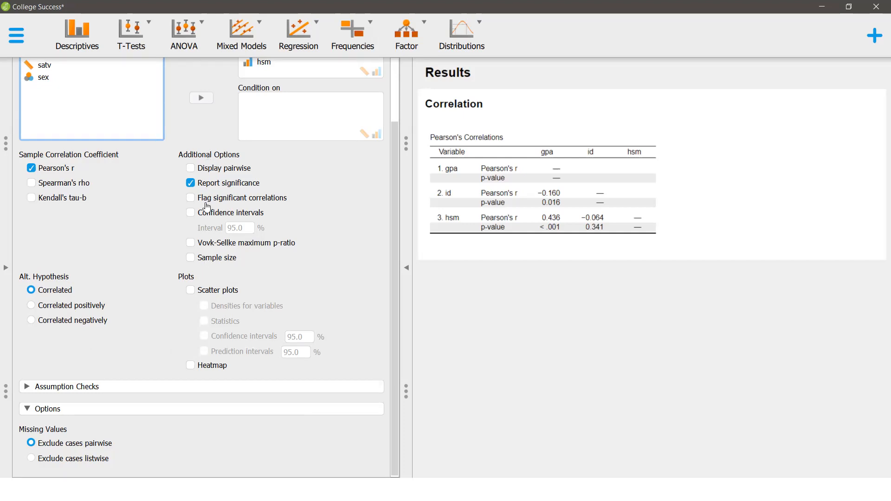
{"action": "left_click", "coordinate": [35, 392]}
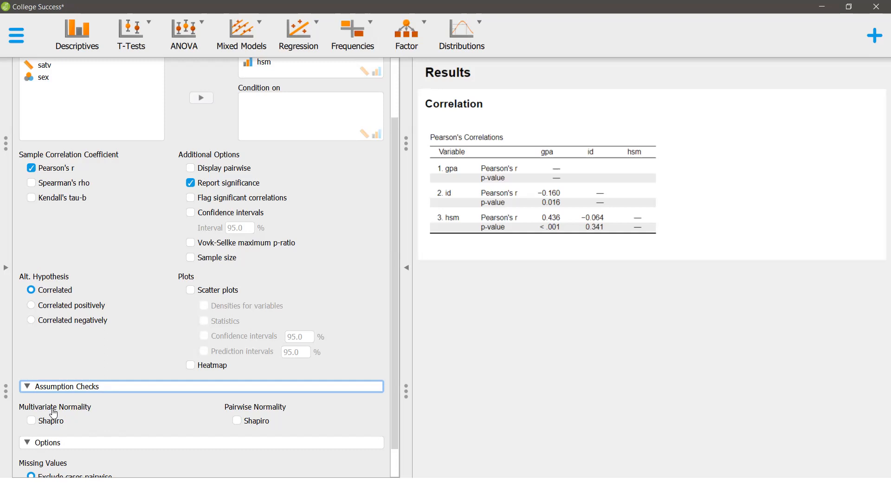
{"action": "scroll", "coordinate": [77, 336], "scroll_direction": "down", "scroll_amount": 1}
{"action": "scroll", "coordinate": [77, 336], "scroll_direction": "up", "scroll_amount": 3}
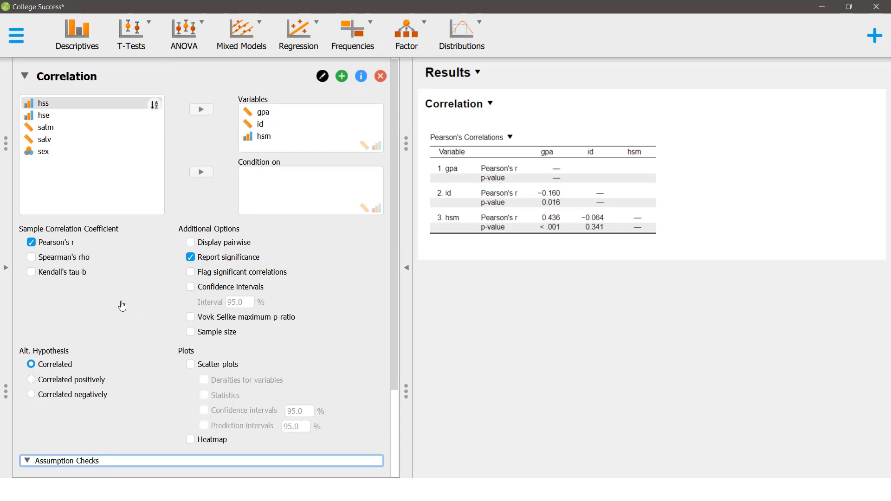
{"action": "scroll", "coordinate": [103, 288], "scroll_direction": "down", "scroll_amount": 2}
{"action": "scroll", "coordinate": [106, 241], "scroll_direction": "up", "scroll_amount": 2}
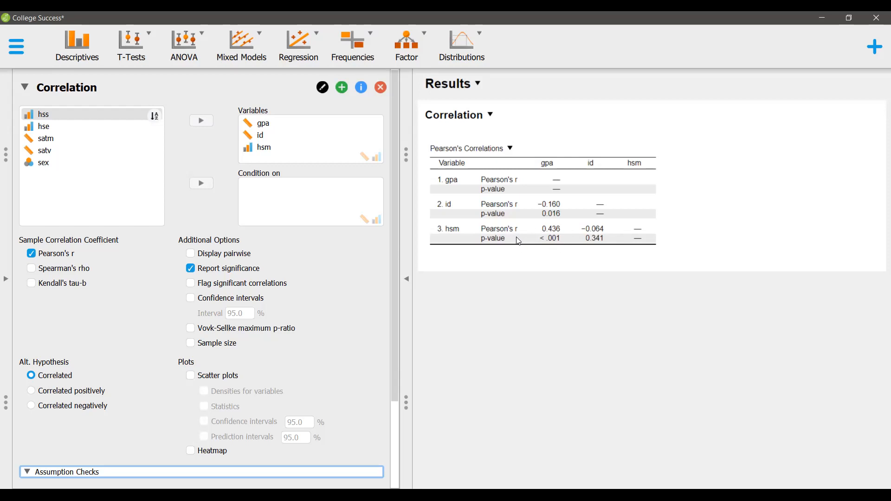
Step: Flag significant correlations and include confidence intervals in the Pearson's correlations table
{"action": "left_click", "coordinate": [192, 285]}
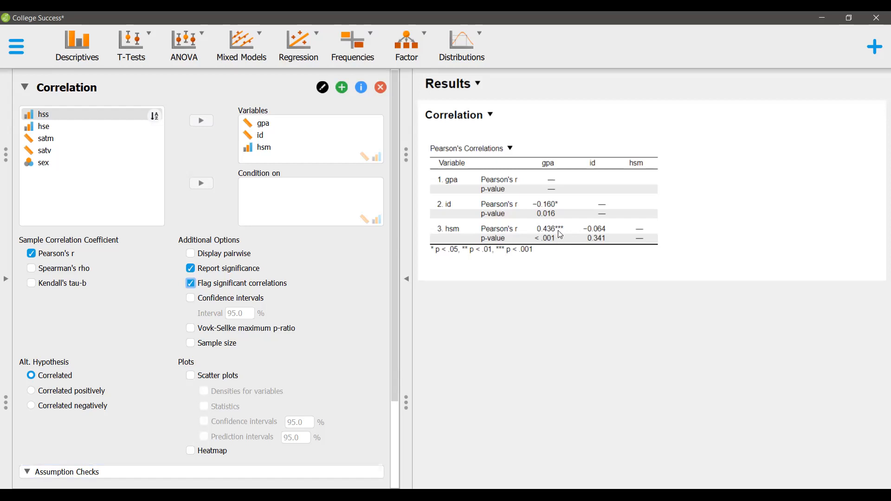
{"action": "left_click", "coordinate": [191, 298]}
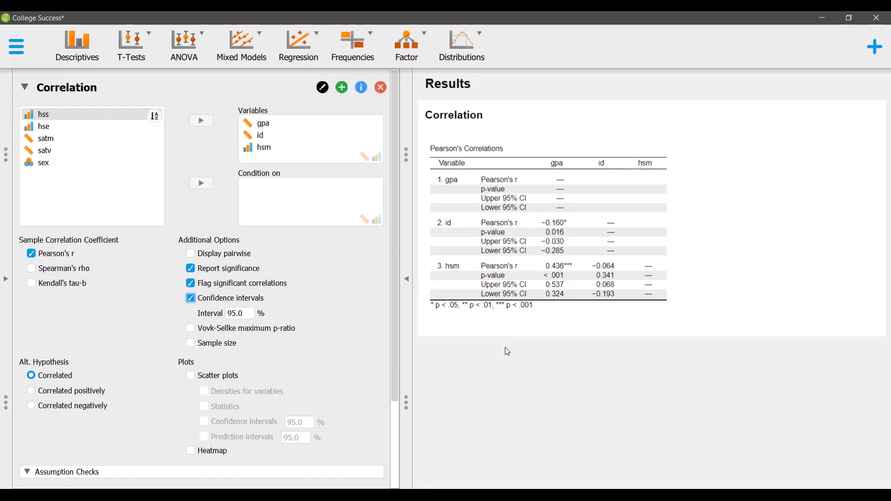
Step: Try a confidence interval level of 100% for the correlations, and replace it with 10%
{"action": "left_click", "coordinate": [237, 320]}
{"action": "key", "text": "BackSpace"}
{"action": "key", "text": "BackSpace"}
{"action": "type", "text": "100"}
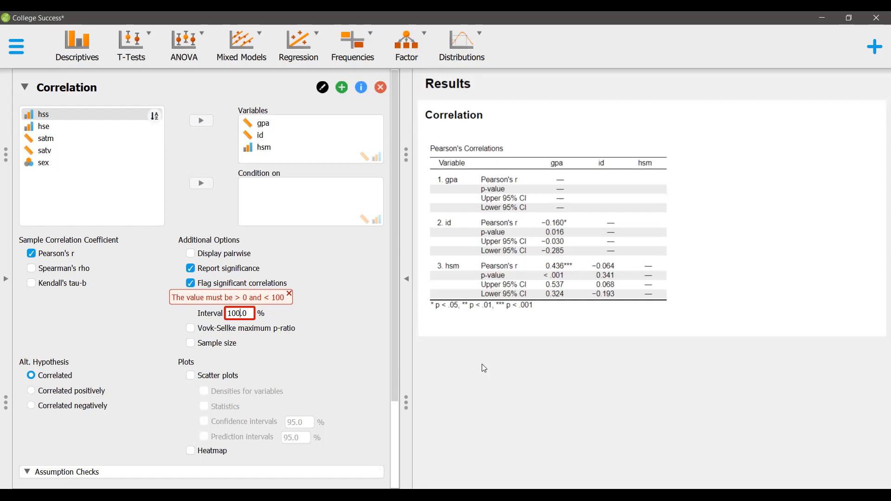
{"action": "key", "text": "BackSpace"}
{"action": "key", "text": "BackSpace"}
{"action": "type", "text": "0"}
{"action": "key", "text": "Tab"}
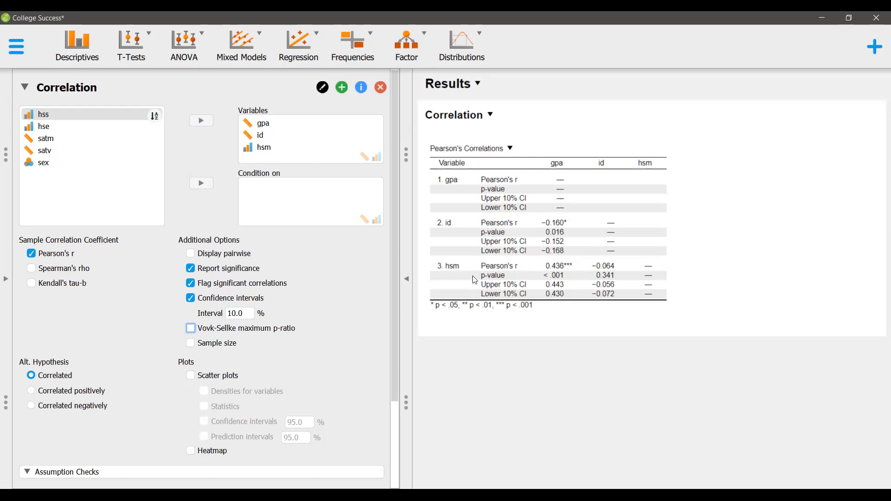
Step: Set the confidence interval level of the correlations to 50%
{"action": "double_click", "coordinate": [236, 316]}
{"action": "type", "text": "50"}
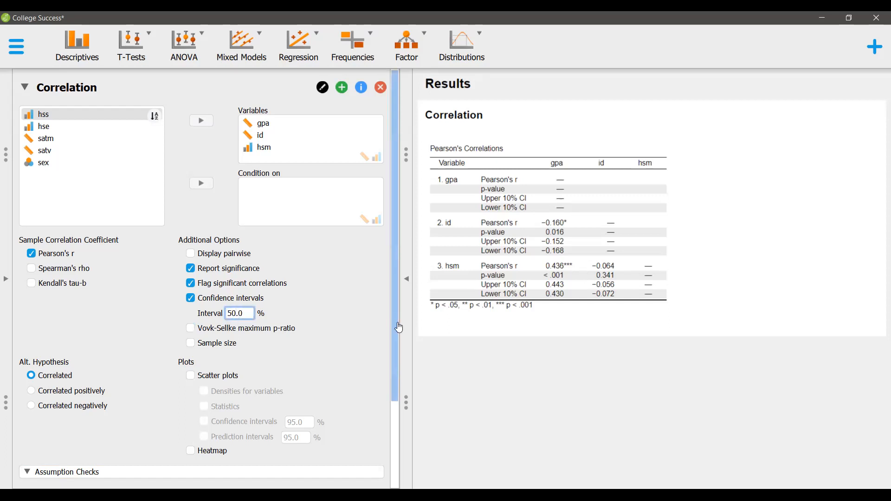
{"action": "key", "text": "Tab"}
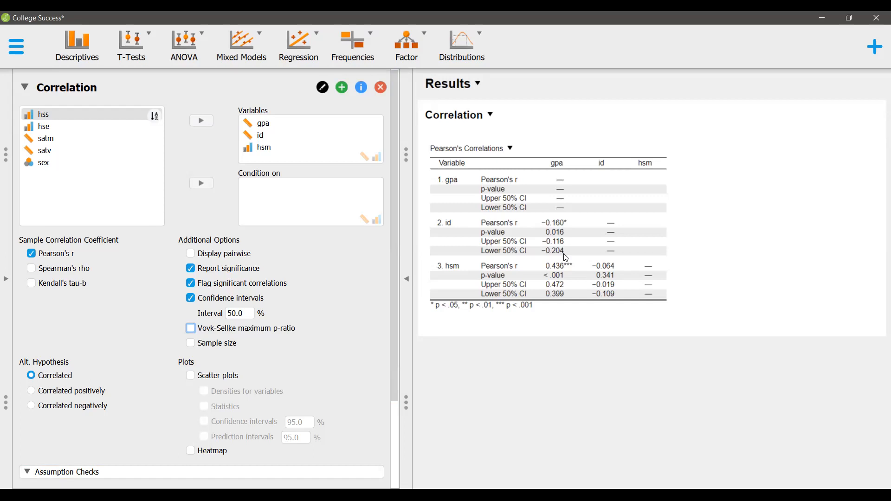
Step: Set the confidence interval level of the correlations to 95%
{"action": "double_click", "coordinate": [236, 315]}
{"action": "type", "text": "95"}
{"action": "key", "text": "Tab"}
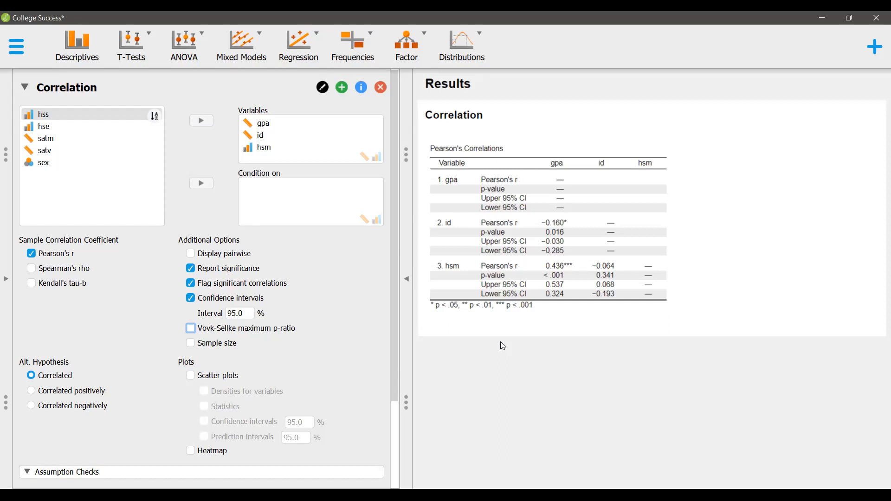
Step: Try including the sample size in the Pearson's correlations table, and turn that option off again
{"action": "scroll", "coordinate": [292, 330], "scroll_direction": "down", "scroll_amount": 3}
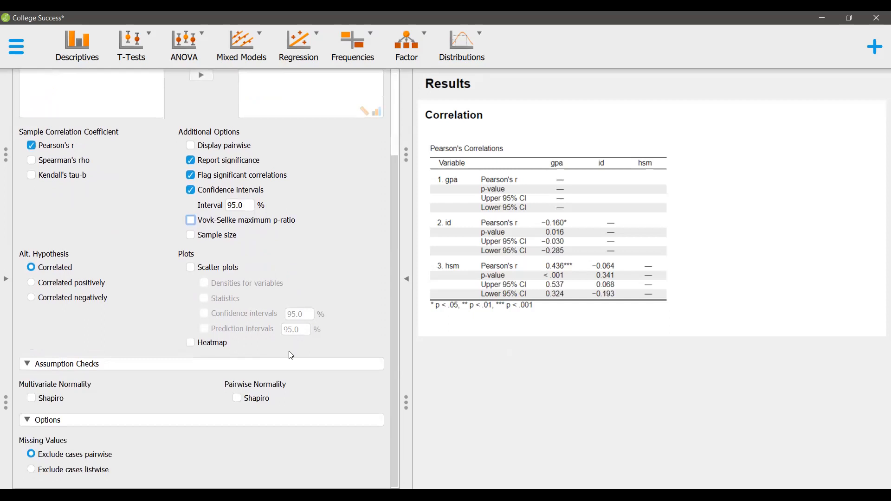
{"action": "left_click", "coordinate": [192, 237]}
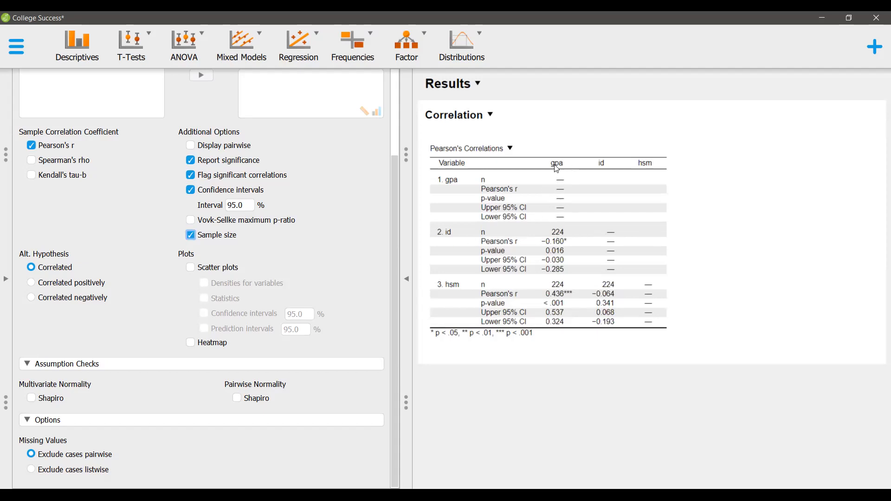
{"action": "left_click", "coordinate": [192, 236]}
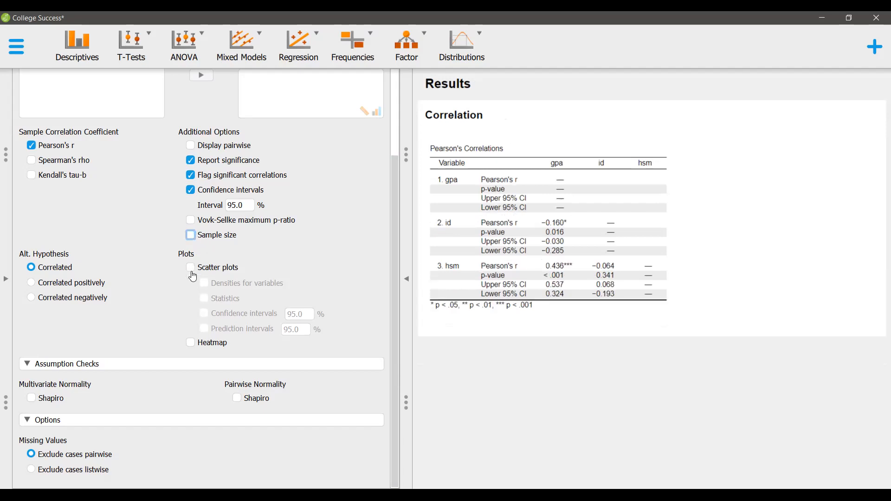
Step: Add scatter plots for the correlated variables and inspect the resulting correlation plot matrix
{"action": "left_click", "coordinate": [191, 269]}
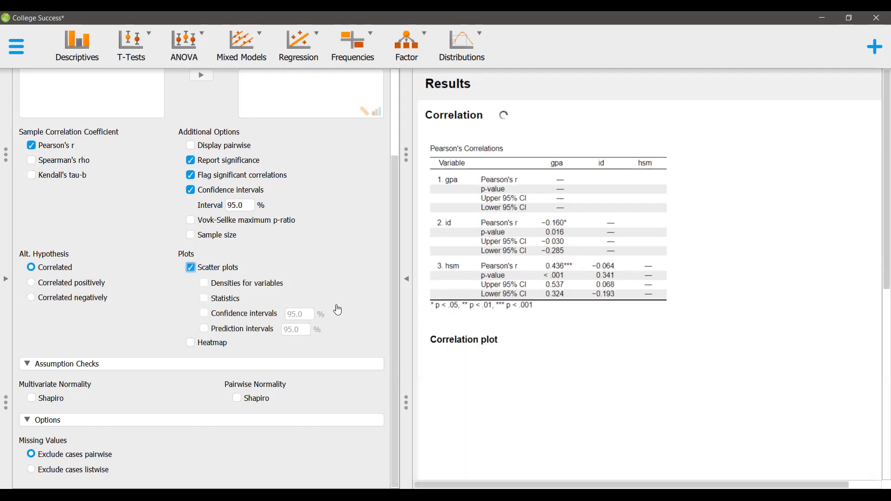
{"action": "scroll", "coordinate": [592, 379], "scroll_direction": "down", "scroll_amount": 3}
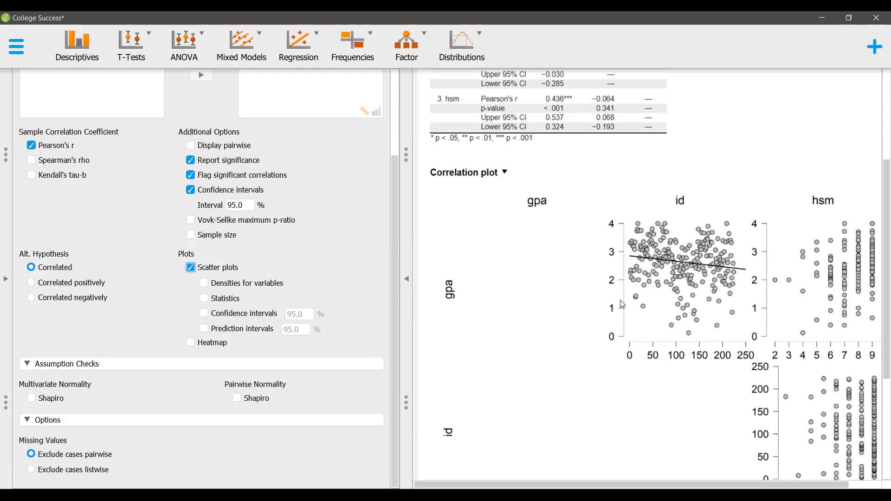
{"action": "scroll", "coordinate": [605, 402], "scroll_direction": "down", "scroll_amount": 3}
{"action": "mouse_move", "coordinate": [570, 484]}
{"action": "left_mouse_down"}
{"action": "mouse_move", "coordinate": [638, 485]}
{"action": "mouse_move", "coordinate": [608, 458]}
{"action": "mouse_move", "coordinate": [579, 484]}
{"action": "left_mouse_up"}
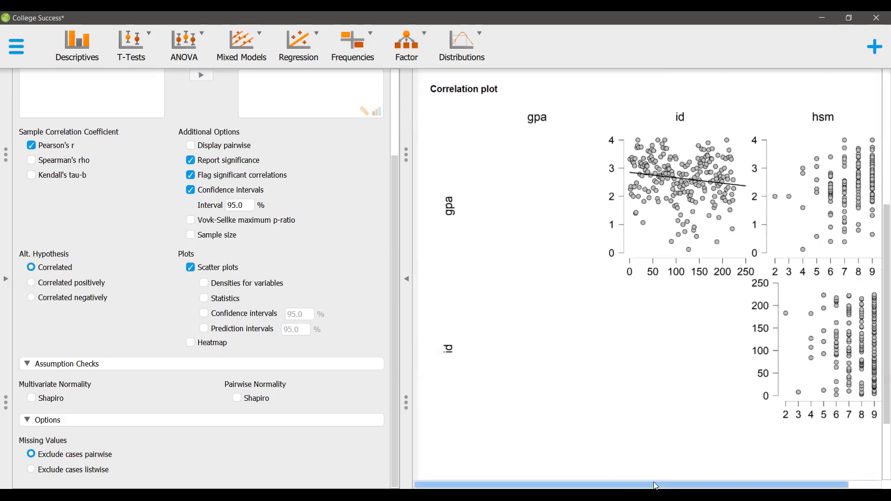
{"action": "left_click_drag", "start_coordinate": [656, 484], "coordinate": [670, 484]}
Step: Add the densities for variables and the statistics to the scatter plot matrix
{"action": "left_click", "coordinate": [248, 284]}
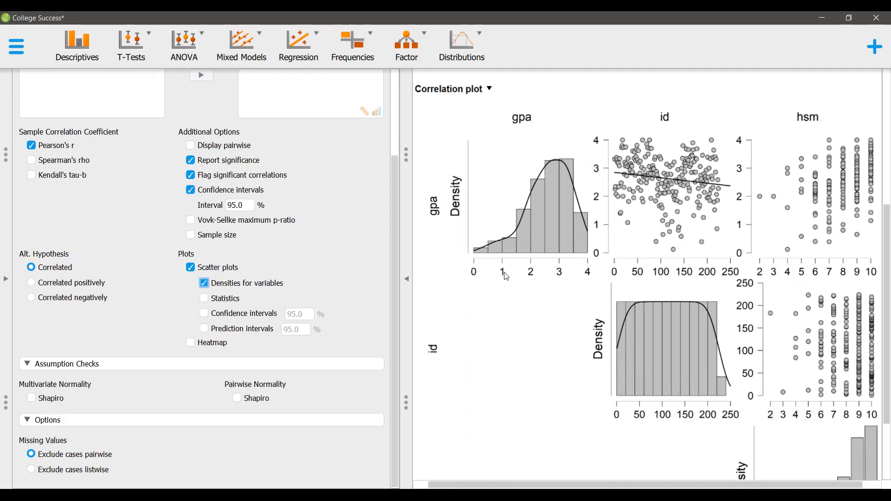
{"action": "scroll", "coordinate": [574, 246], "scroll_direction": "down", "scroll_amount": 2}
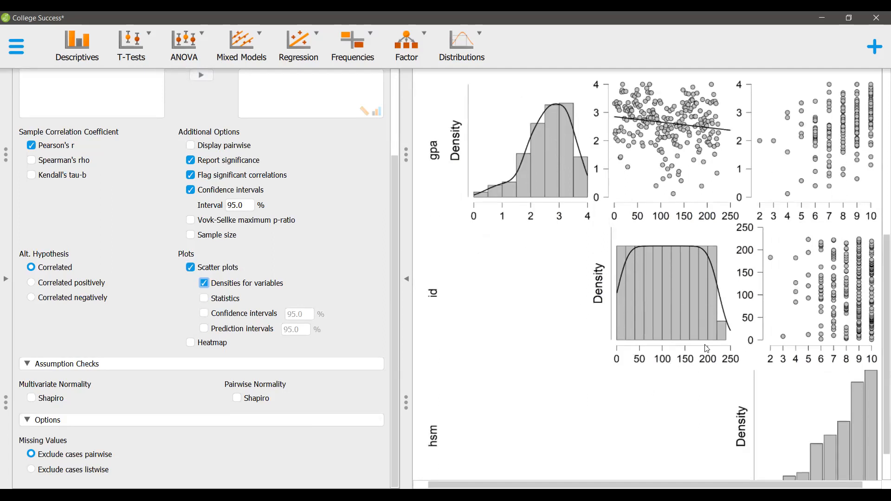
{"action": "scroll", "coordinate": [651, 367], "scroll_direction": "down", "scroll_amount": 2}
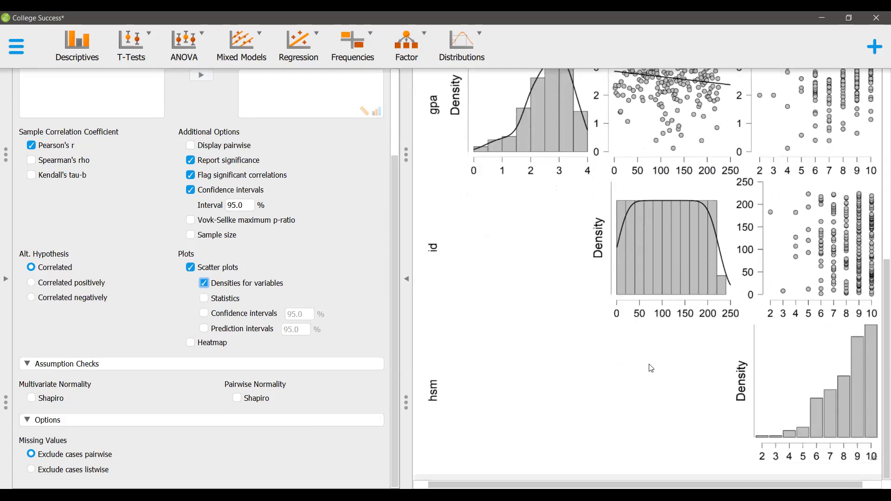
{"action": "left_click_drag", "start_coordinate": [798, 486], "coordinate": [815, 489]}
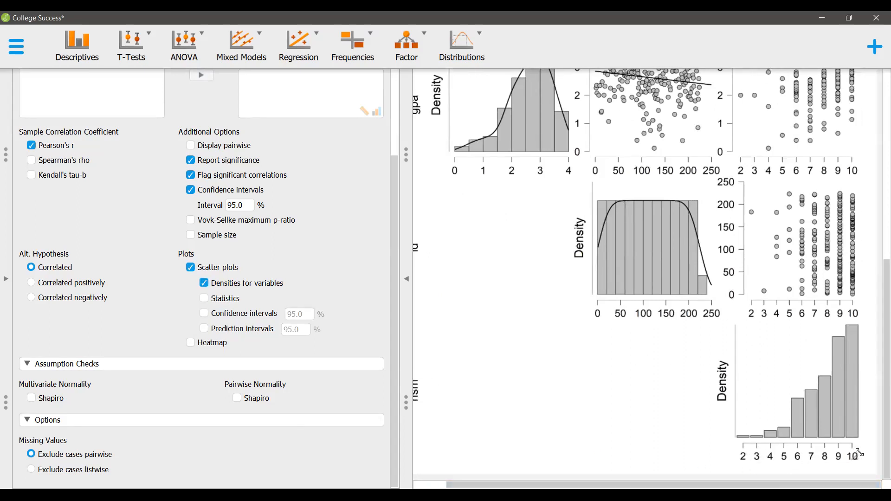
{"action": "left_click", "coordinate": [218, 305]}
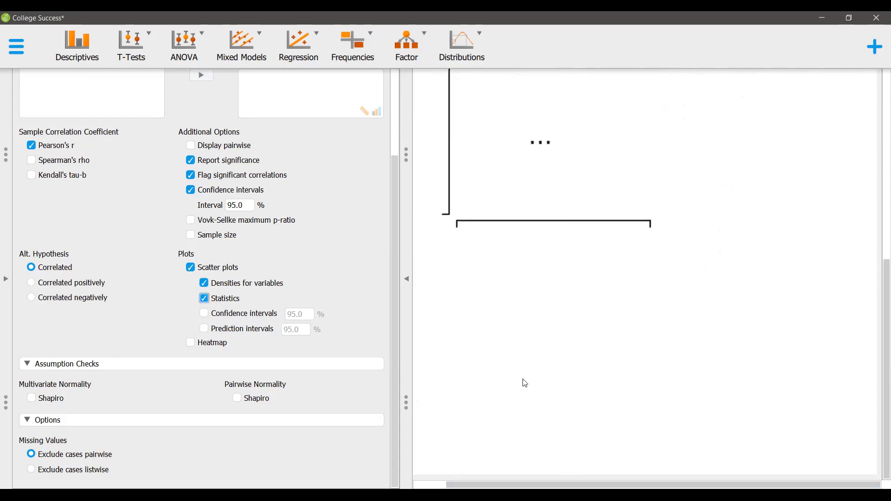
Step: Try 95% confidence and prediction intervals on the scatter plots, and turn the prediction intervals off again
{"action": "scroll", "coordinate": [524, 377], "scroll_direction": "up", "scroll_amount": 2}
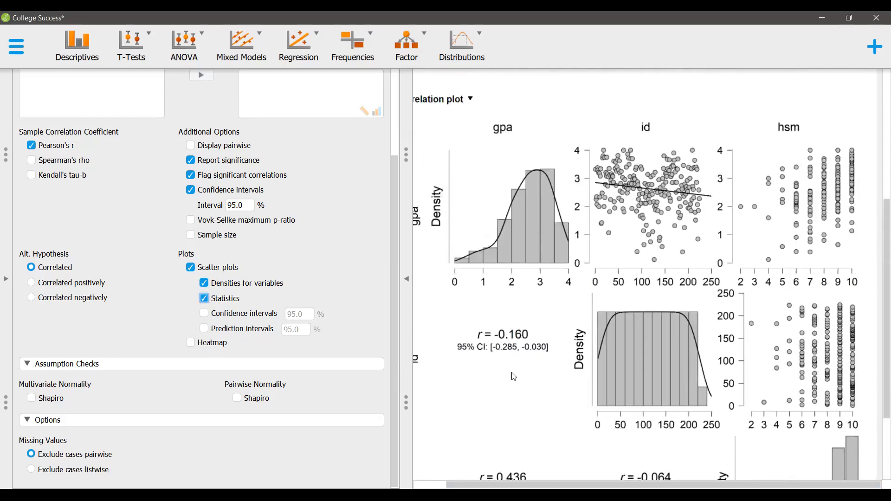
{"action": "scroll", "coordinate": [515, 377], "scroll_direction": "up", "scroll_amount": 3}
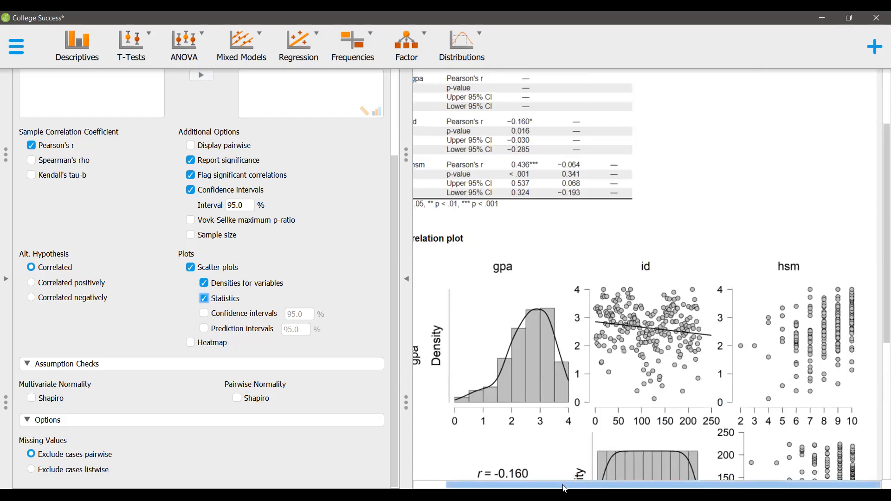
{"action": "left_click_drag", "start_coordinate": [565, 488], "coordinate": [534, 489]}
{"action": "scroll", "coordinate": [538, 276], "scroll_direction": "down", "scroll_amount": 3}
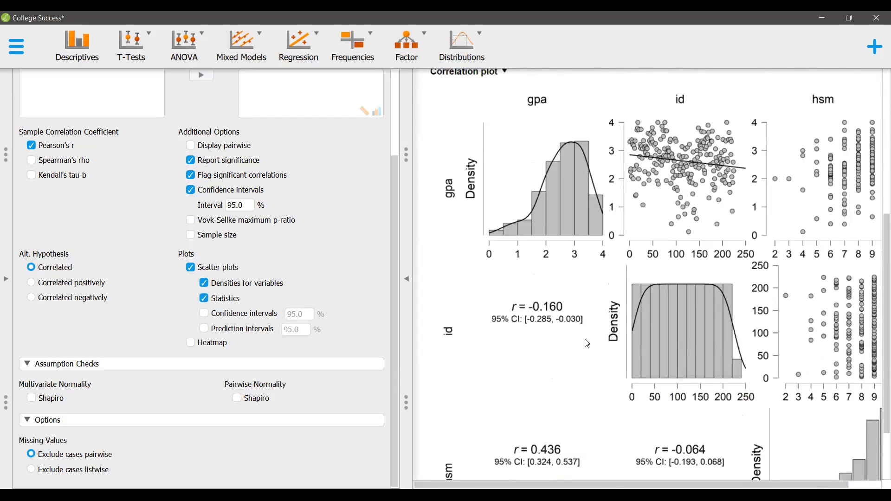
{"action": "scroll", "coordinate": [524, 342], "scroll_direction": "down", "scroll_amount": 1}
{"action": "left_click", "coordinate": [225, 317]}
{"action": "left_click", "coordinate": [225, 333]}
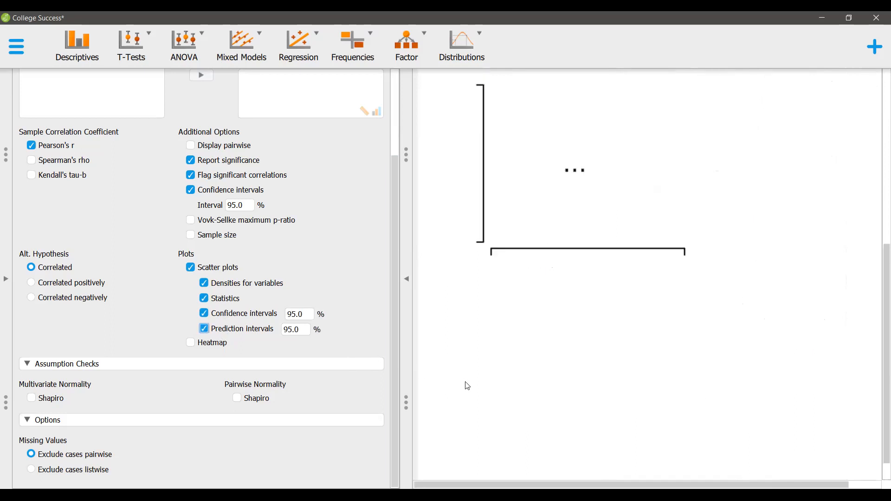
{"action": "left_click", "coordinate": [235, 333]}
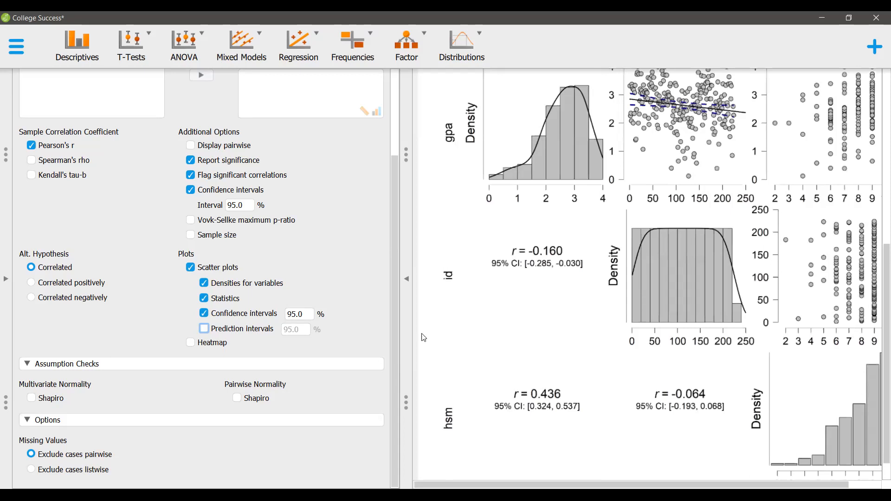
Step: Inspect the confidence bands in the correlation plot, and replace them with 95% prediction intervals
{"action": "scroll", "coordinate": [724, 305], "scroll_direction": "up", "scroll_amount": 3}
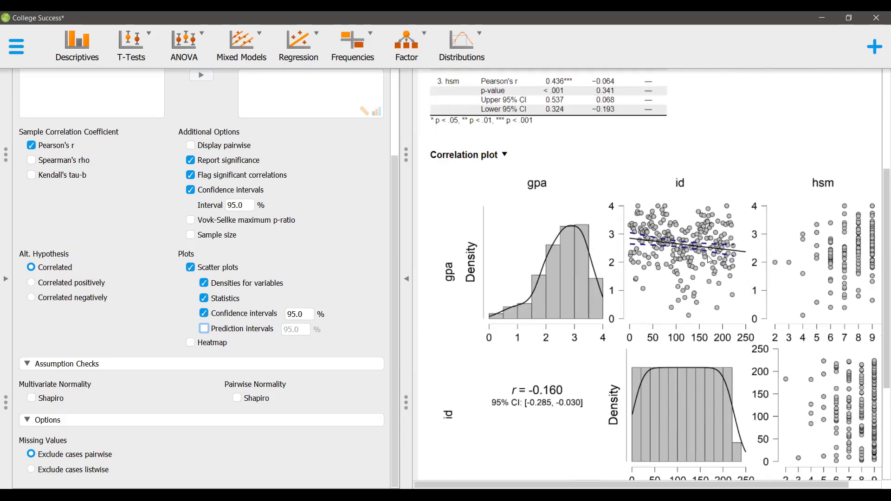
{"action": "scroll", "coordinate": [742, 301], "scroll_direction": "down", "scroll_amount": 2}
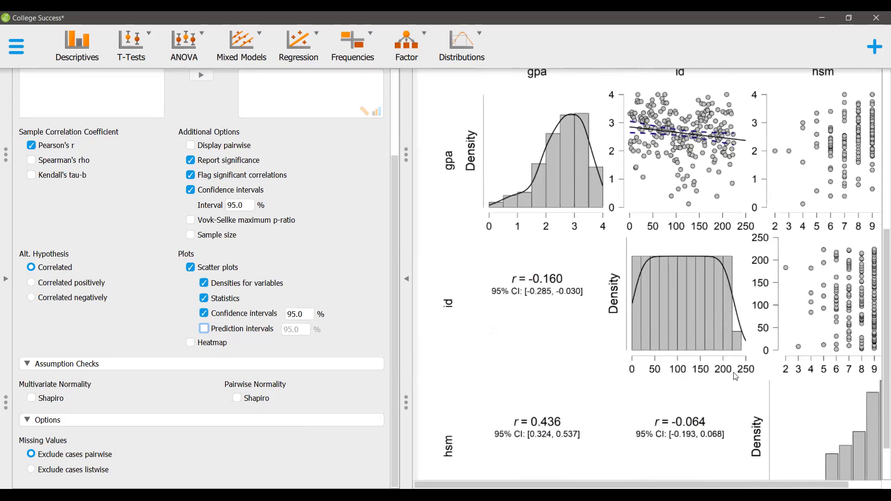
{"action": "left_click_drag", "start_coordinate": [685, 485], "coordinate": [715, 485]}
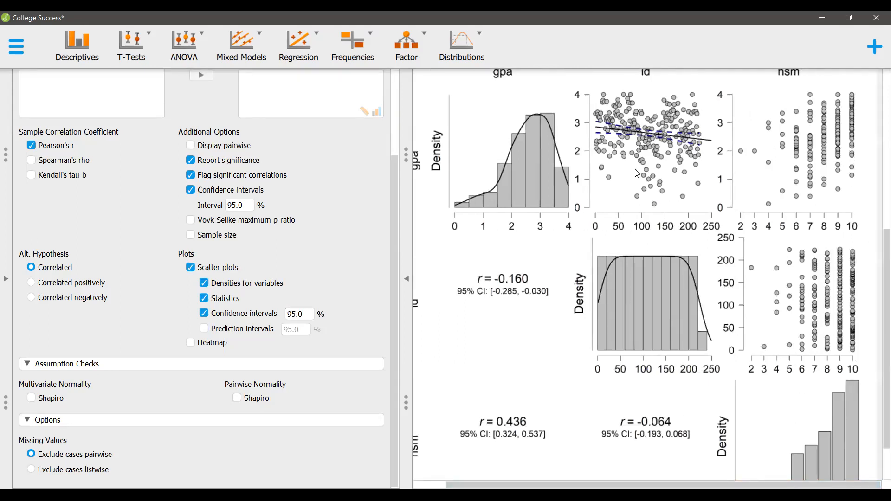
{"action": "scroll", "coordinate": [683, 219], "scroll_direction": "up", "scroll_amount": 2}
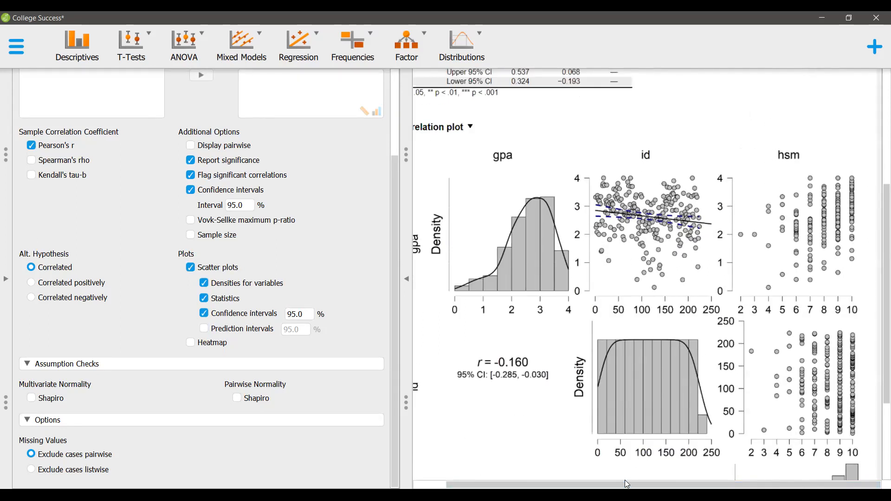
{"action": "left_click_drag", "start_coordinate": [627, 484], "coordinate": [595, 485]}
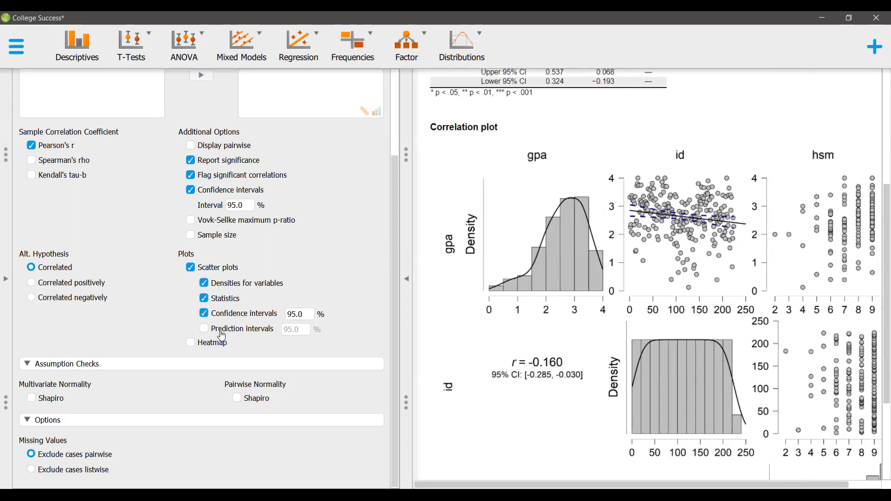
{"action": "left_click", "coordinate": [216, 315]}
{"action": "left_click", "coordinate": [215, 330]}
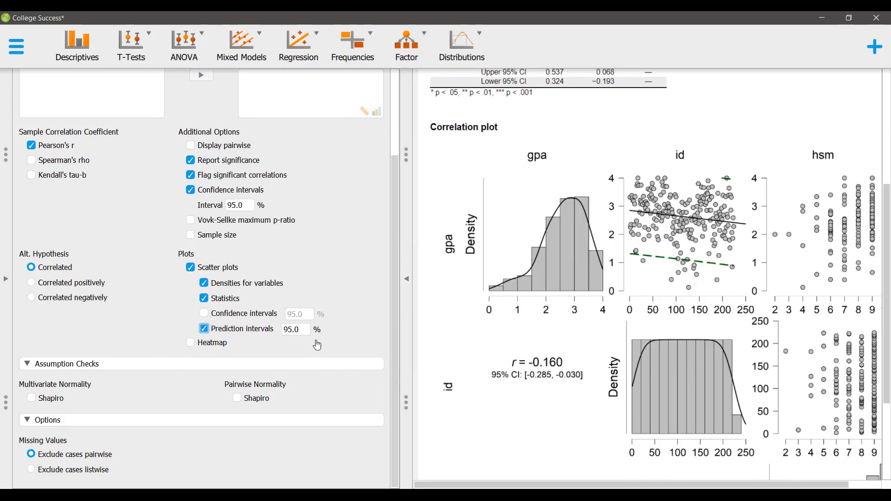
Step: Add a heatmap of the Pearson's r correlations and view it below the correlation plot
{"action": "left_click", "coordinate": [206, 348]}
{"action": "scroll", "coordinate": [562, 353], "scroll_direction": "down", "scroll_amount": 7}
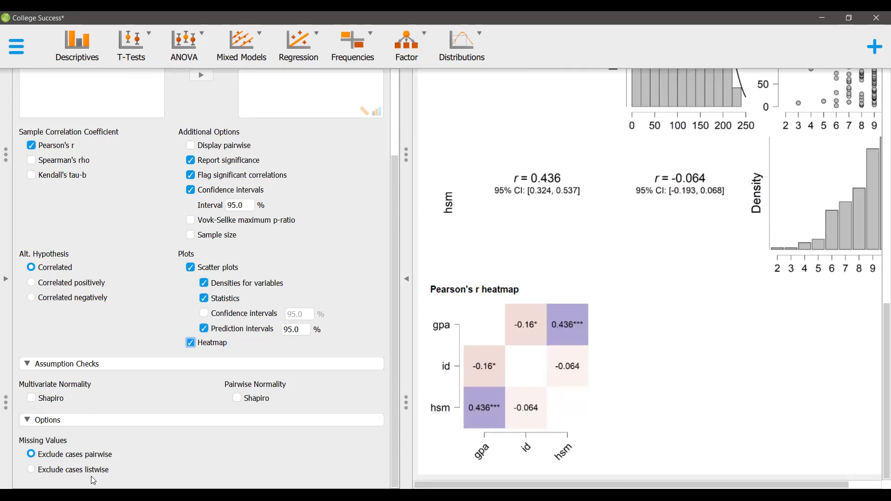
{"action": "scroll", "coordinate": [248, 369], "scroll_direction": "up", "scroll_amount": 3}
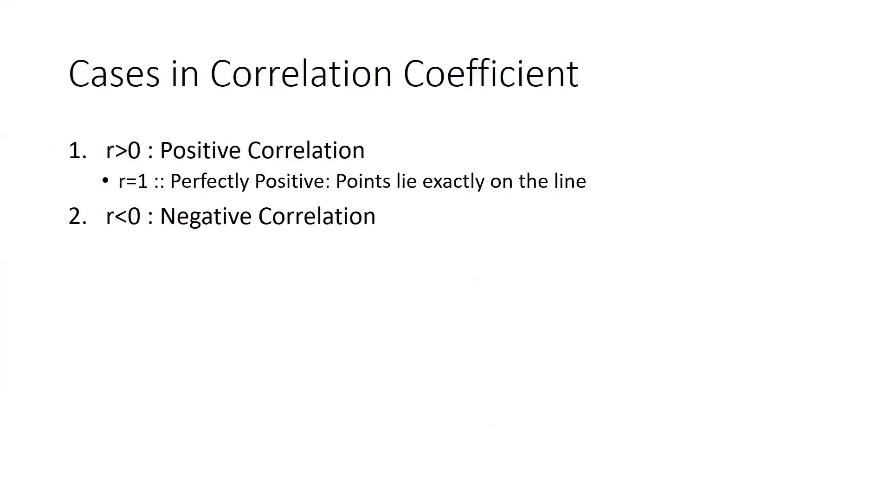
{"action": "key", "text": "Right"}
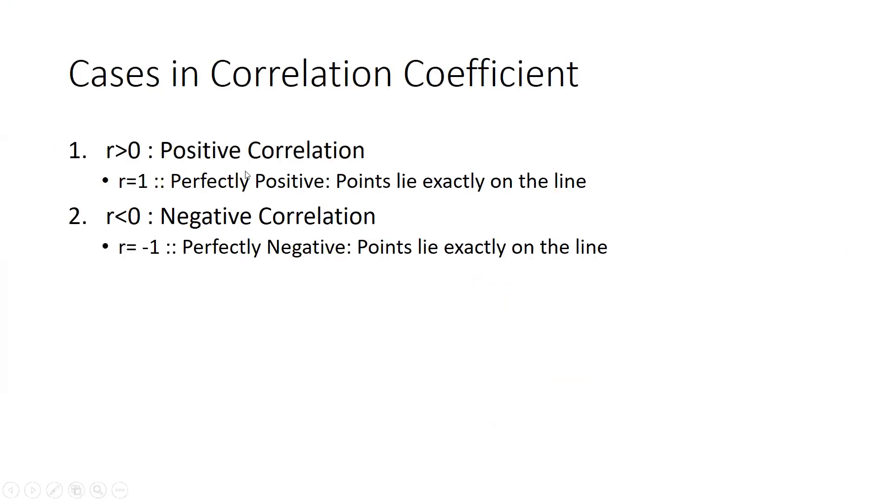
{"action": "key", "text": "Right"}
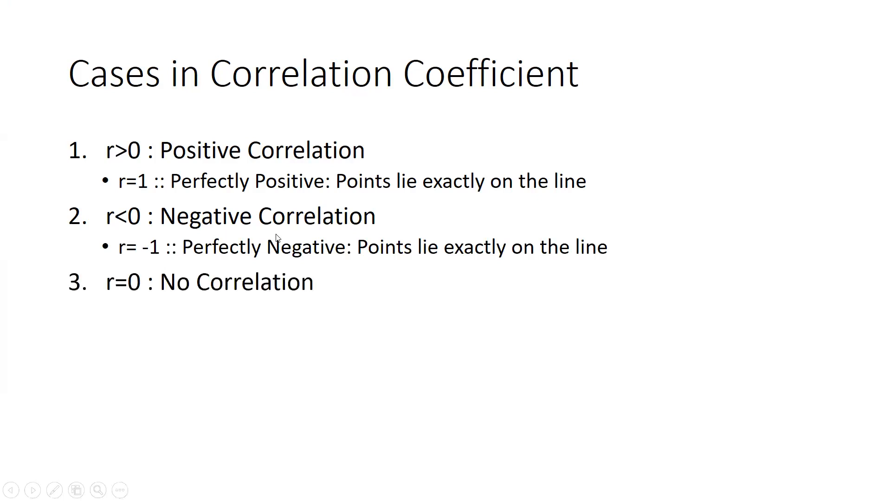
{"action": "key", "text": "Right"}
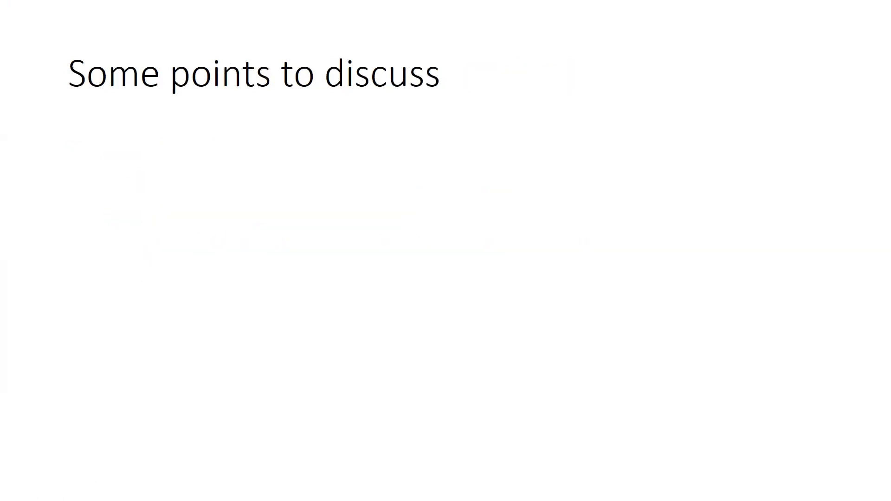